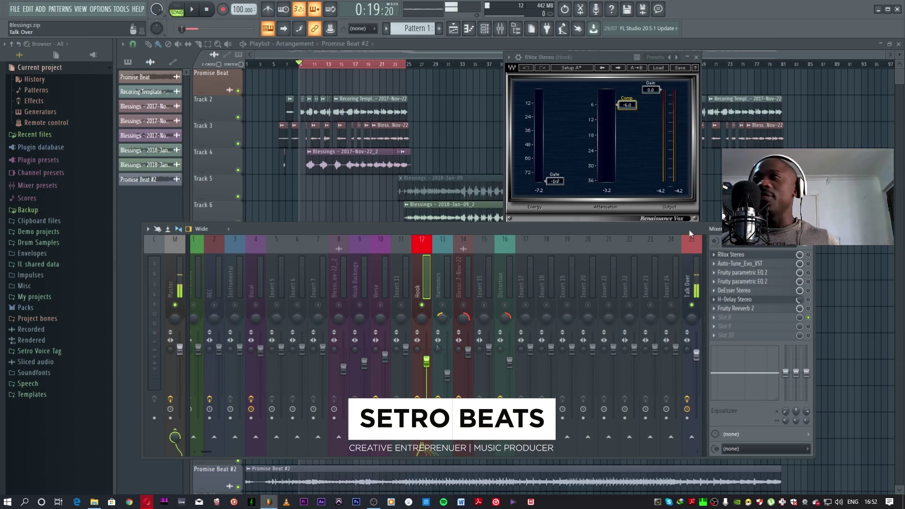
Play the hook through the vocal chain, raise the mixer window higher, then stop playback
key("space")
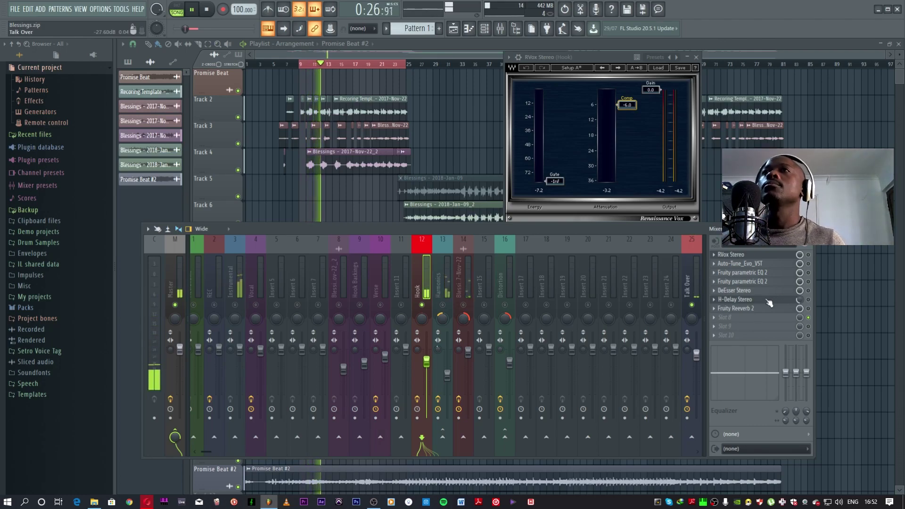
left_click_drag(471, 229, 488, 185)
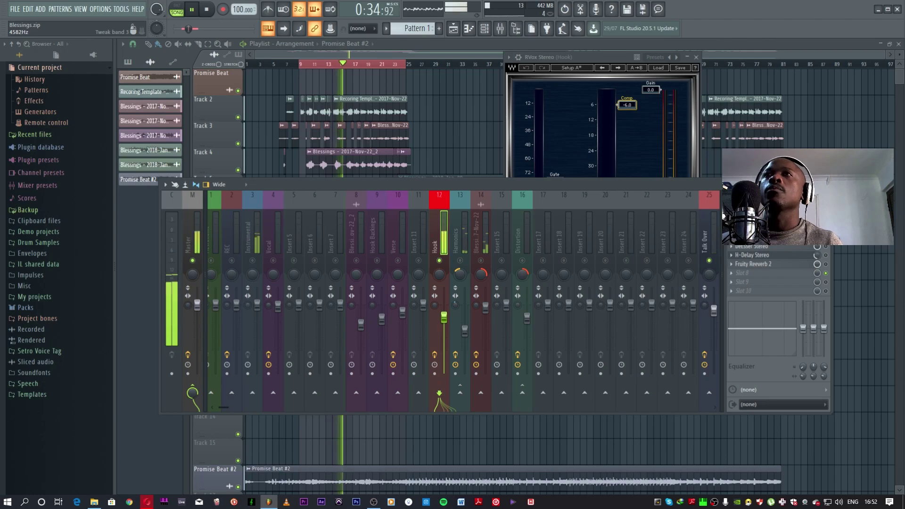
key("space")
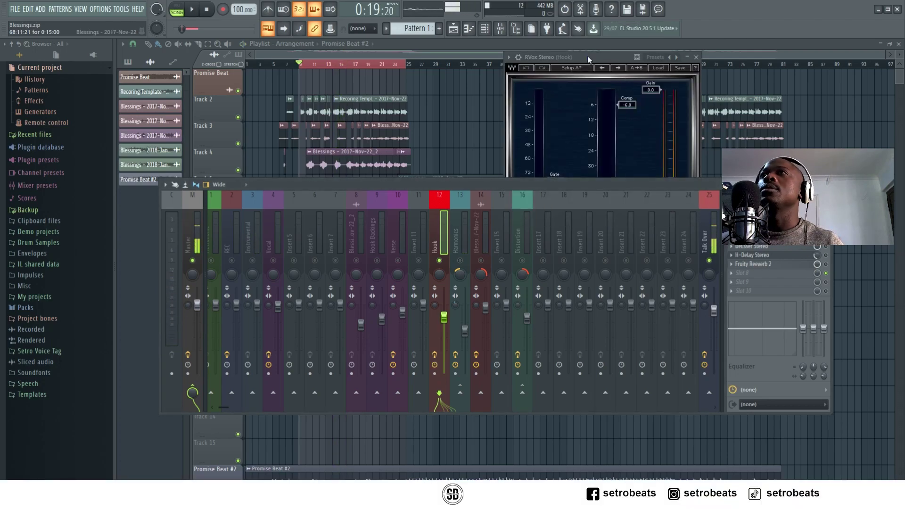
Rearrange the RVox and mixer windows and ease RVox's Comp slider to -5.8 dB
left_click_drag(588, 58, 602, 68)
left_click_drag(476, 182, 487, 231)
mouse_move(586, 58)
left_mouse_down()
mouse_move(568, 54)
mouse_move(576, 59)
left_mouse_up()
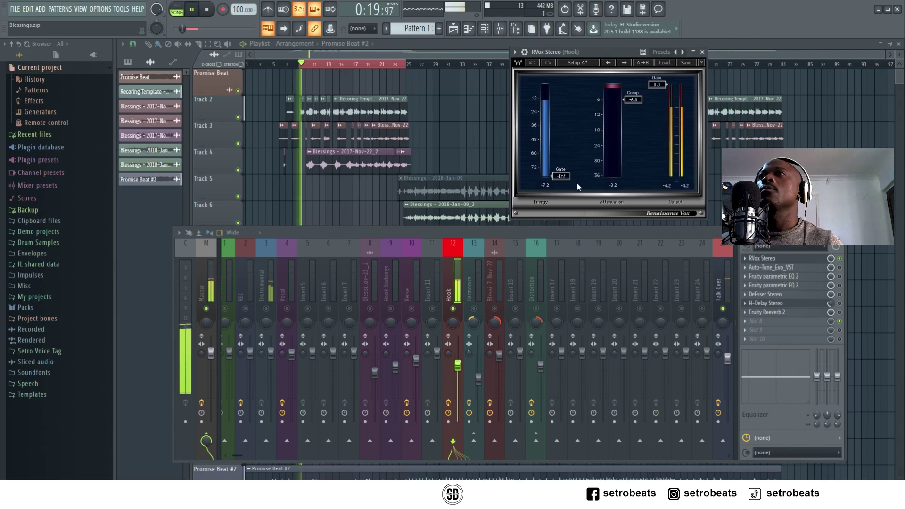
left_click_drag(633, 99, 633, 96)
Play the hook to hear the lighter compression, then stop
key("space")
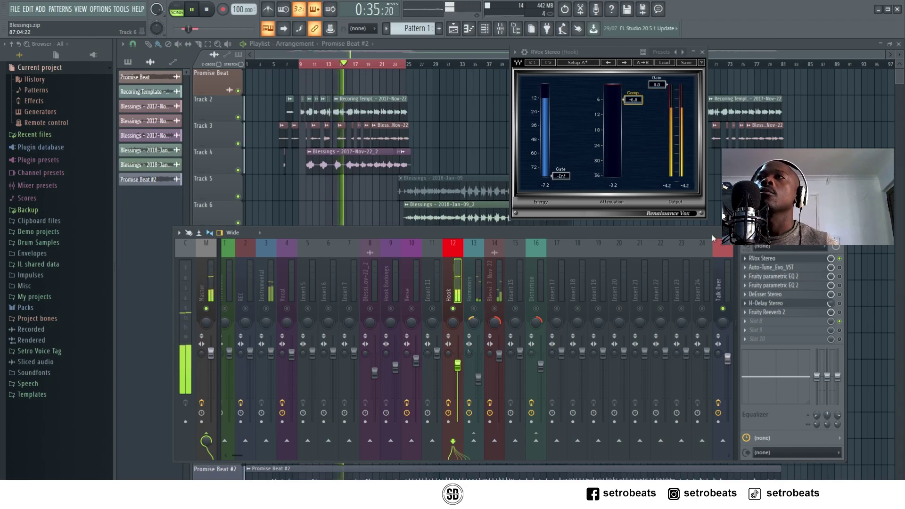
left_click_drag(711, 234, 715, 228)
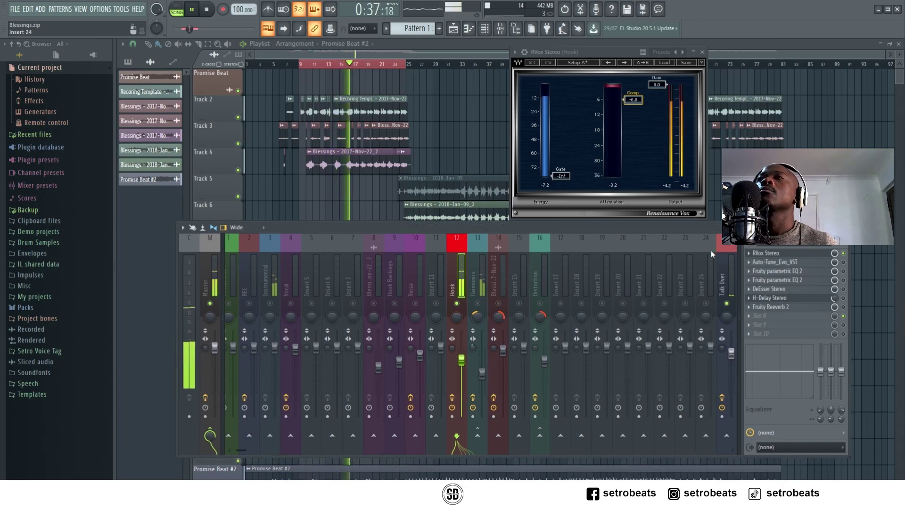
key("space")
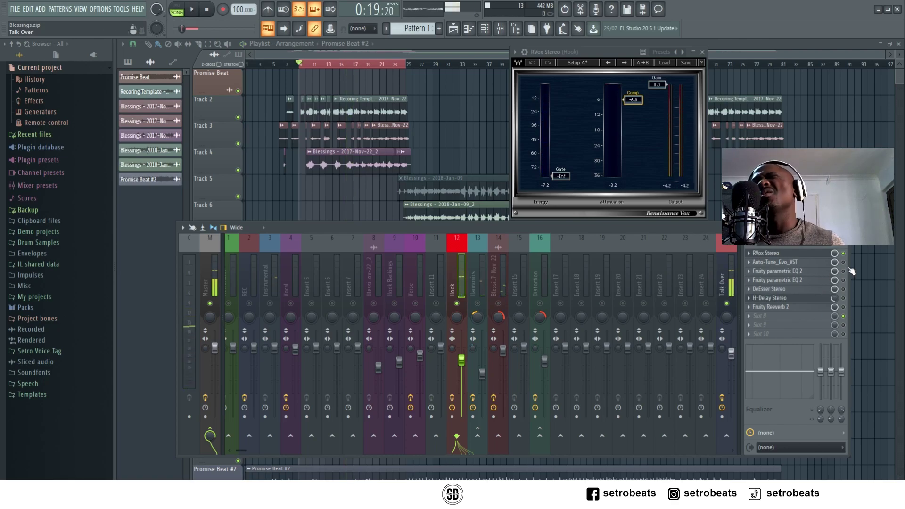
Open Auto-Tune_Evo_VST from the Hook insert slots and play the hook through it twice
left_click(816, 265)
key("space")
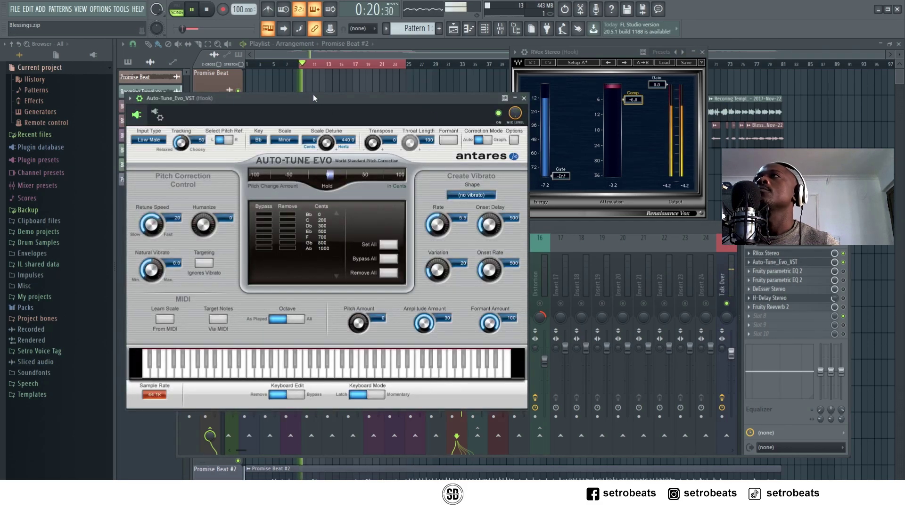
left_click_drag(316, 100, 450, 97)
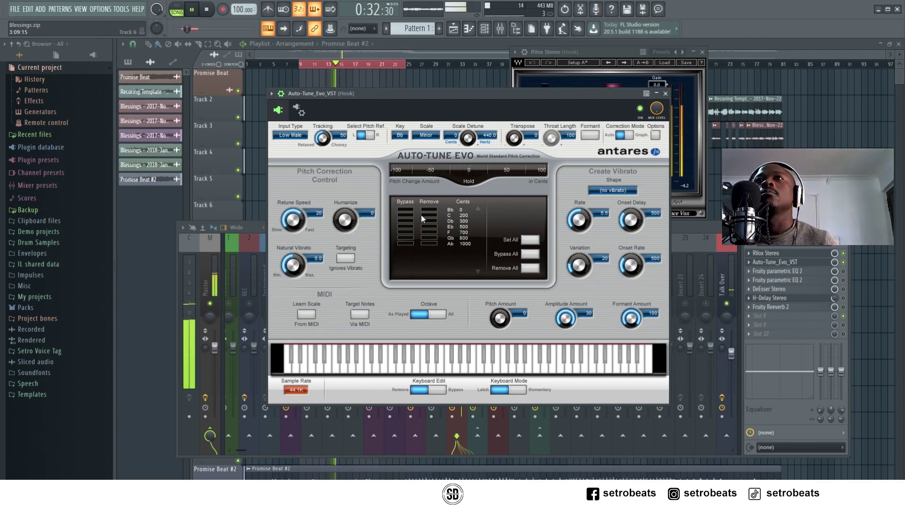
left_click(846, 267)
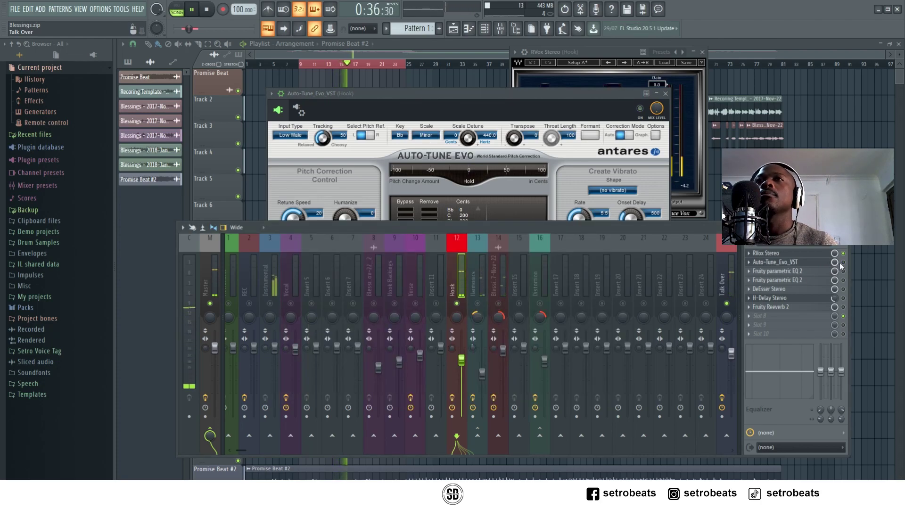
key("space")
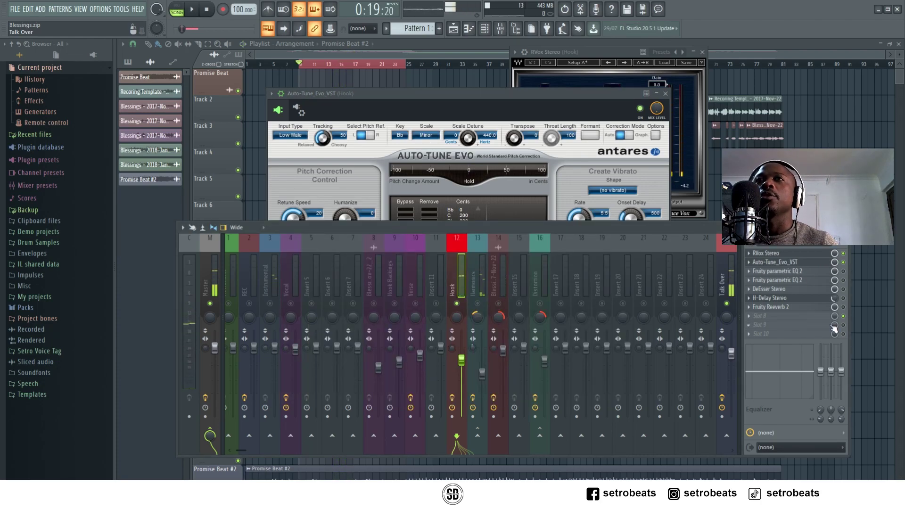
key("space")
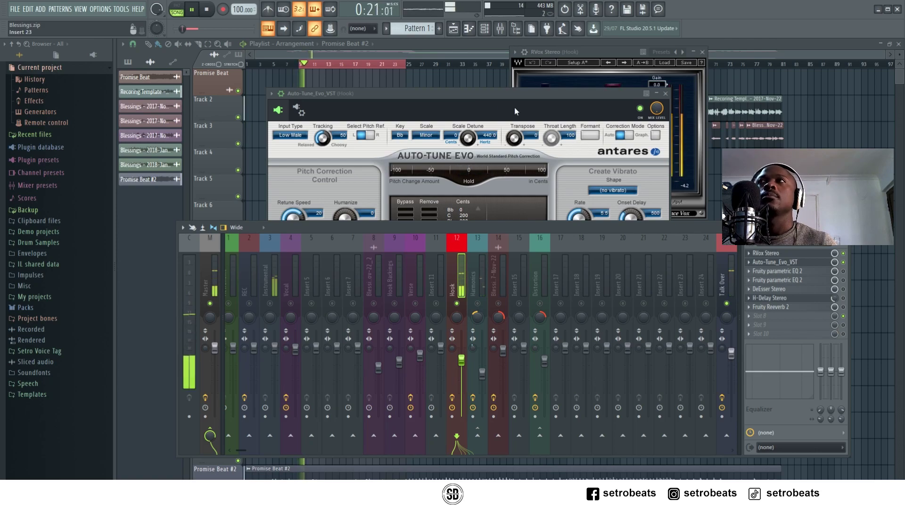
left_click(500, 103)
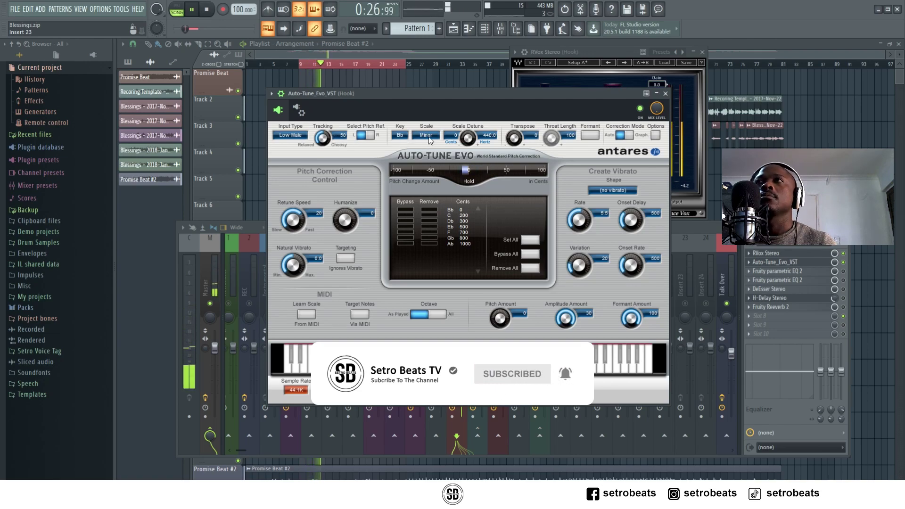
left_click_drag(443, 95, 516, 70)
key("space")
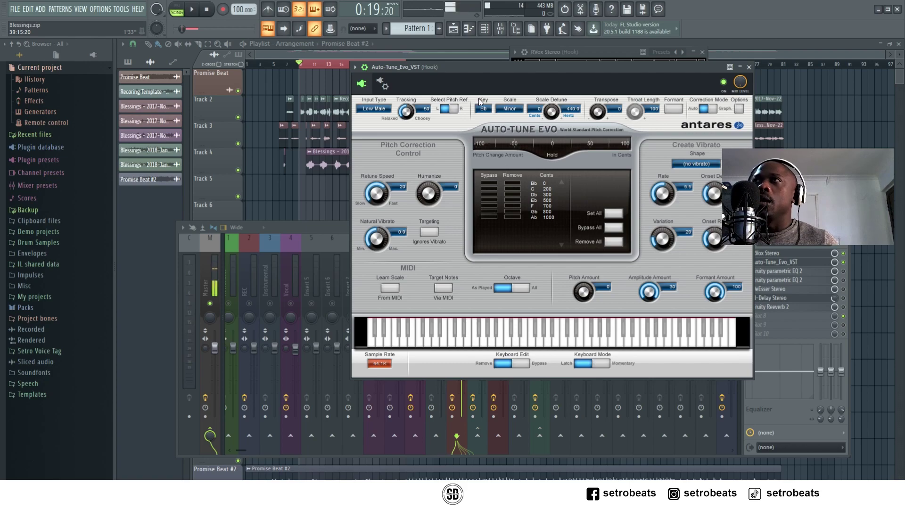
Set Auto-Tune Evo's input type to Low Male, keyed to Bb Minor
left_click_drag(493, 71, 518, 65)
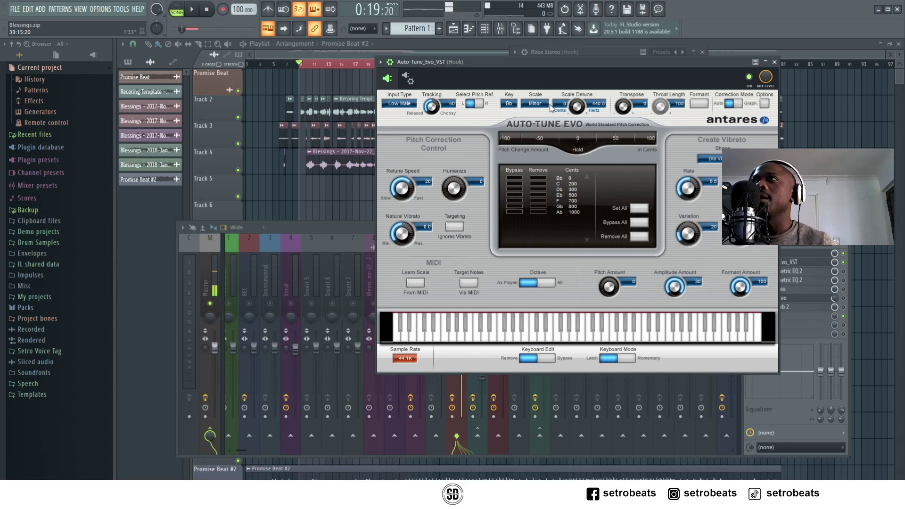
left_click(401, 108)
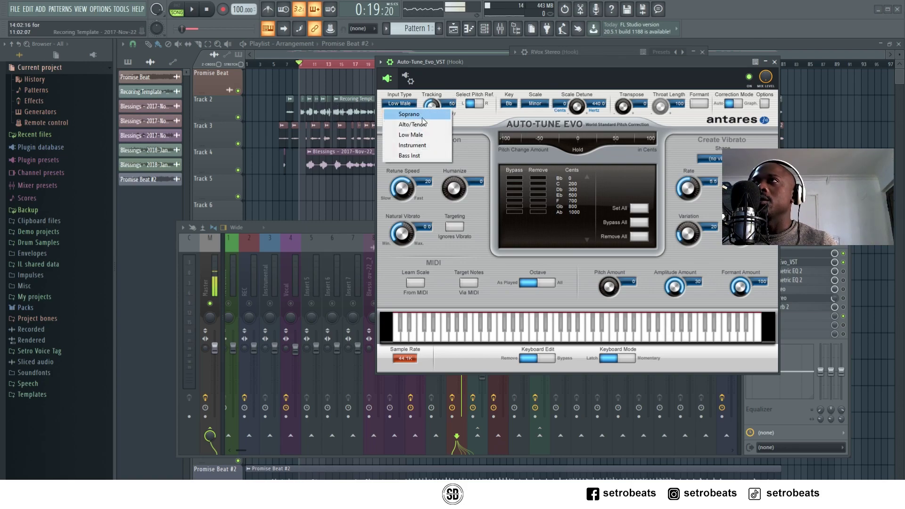
left_click(425, 115)
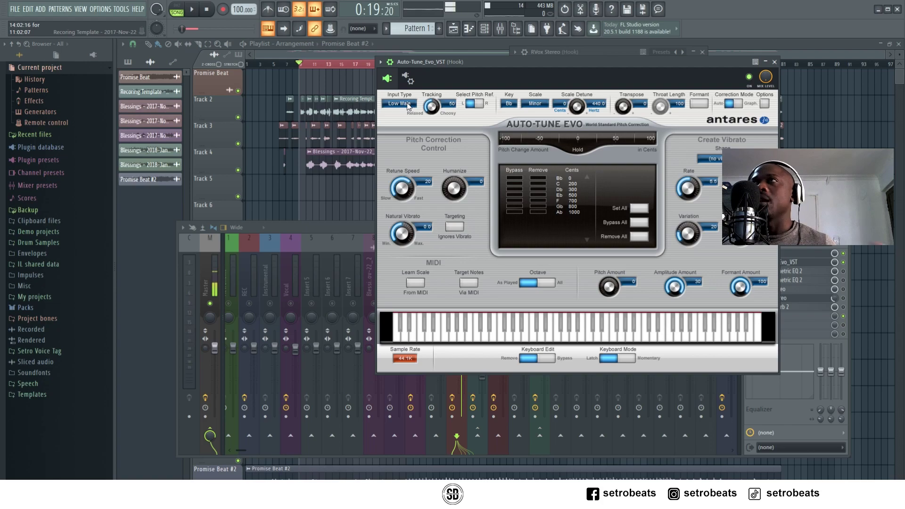
left_click(408, 106)
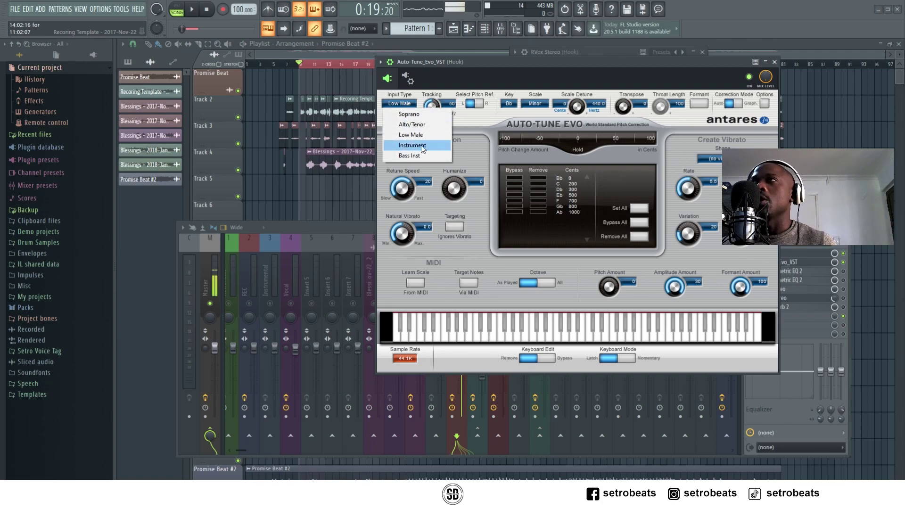
left_click(523, 83)
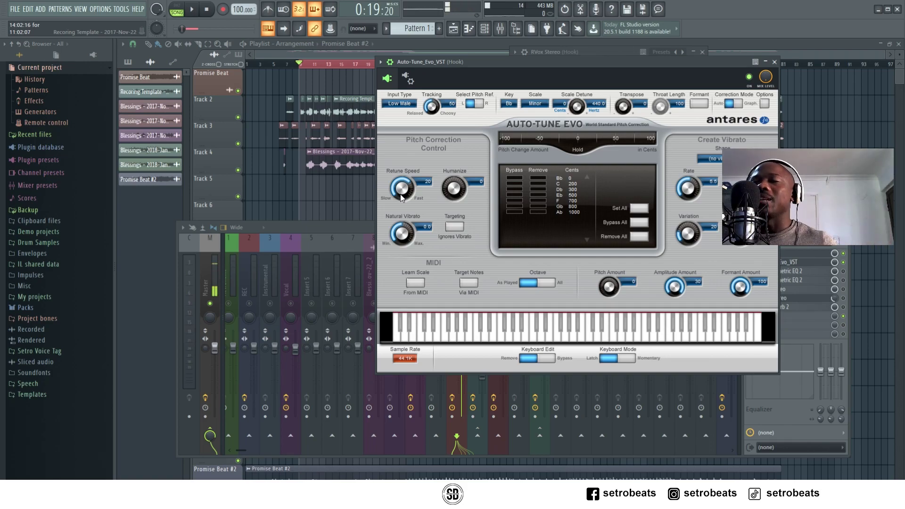
Set Auto-Tune Evo's Retune Speed to 20 and audition the hook with it
left_click_drag(404, 197, 397, 152)
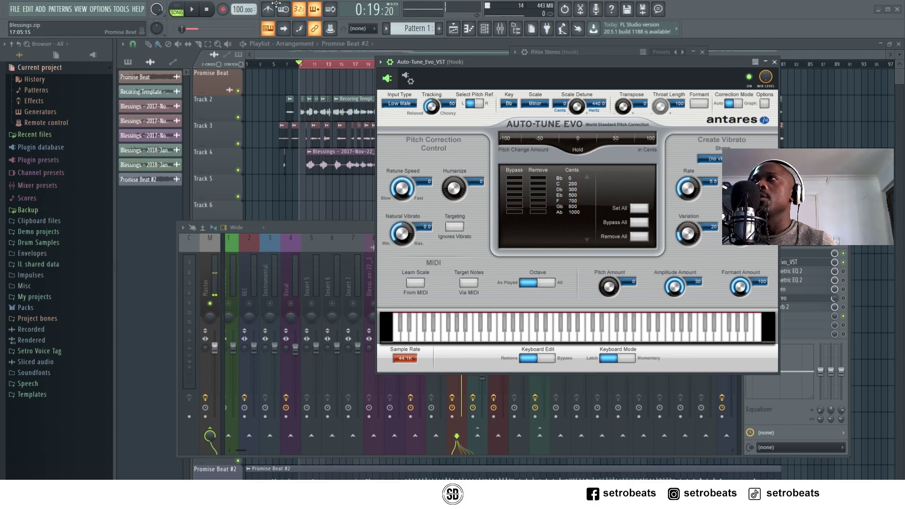
key("space")
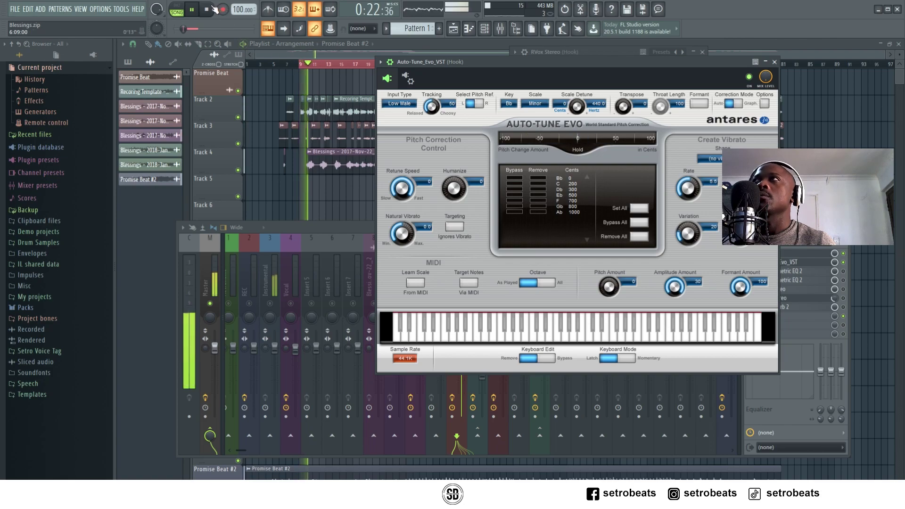
key("space")
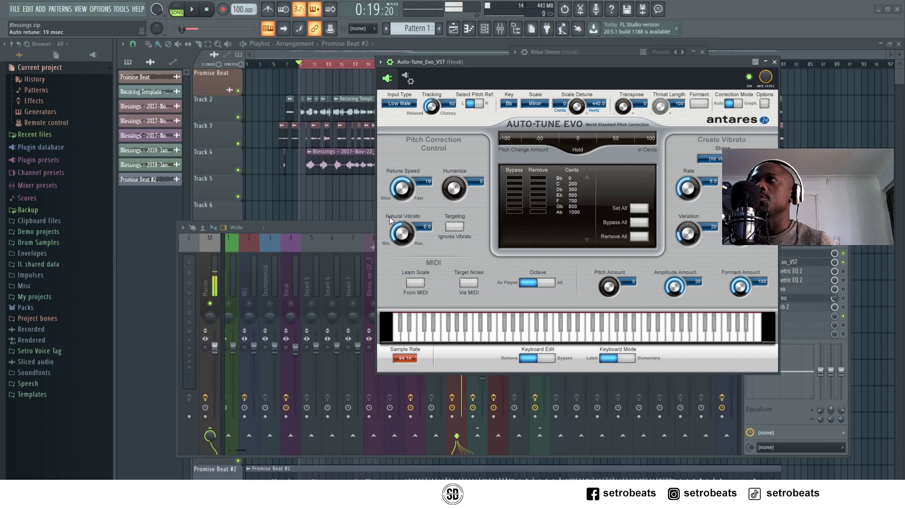
left_click(192, 11)
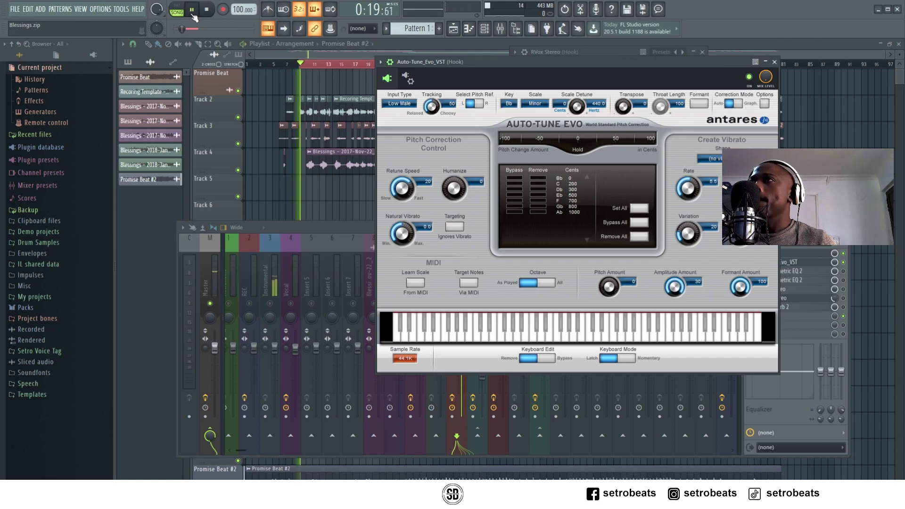
left_click_drag(709, 61, 592, 72)
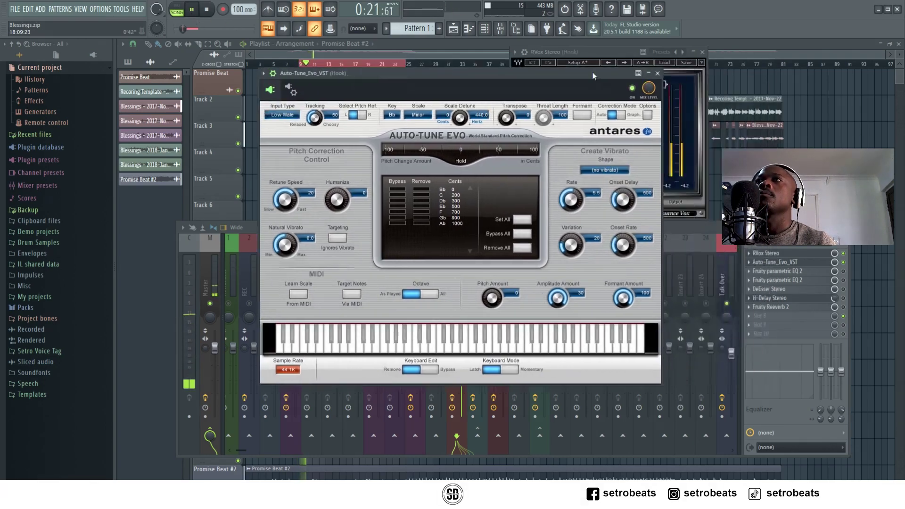
Close Auto-Tune, open the first Parametric EQ 2, and set a high-pass near 125 Hz
left_click(794, 261)
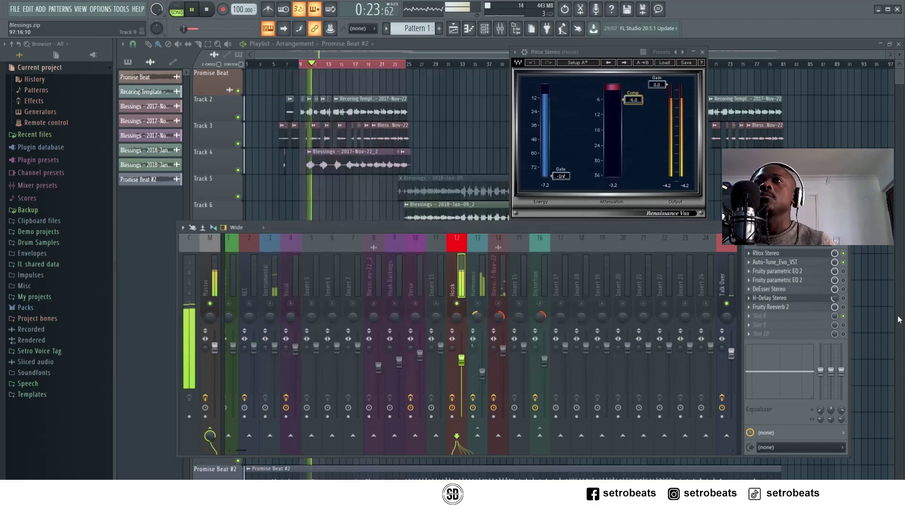
key("space")
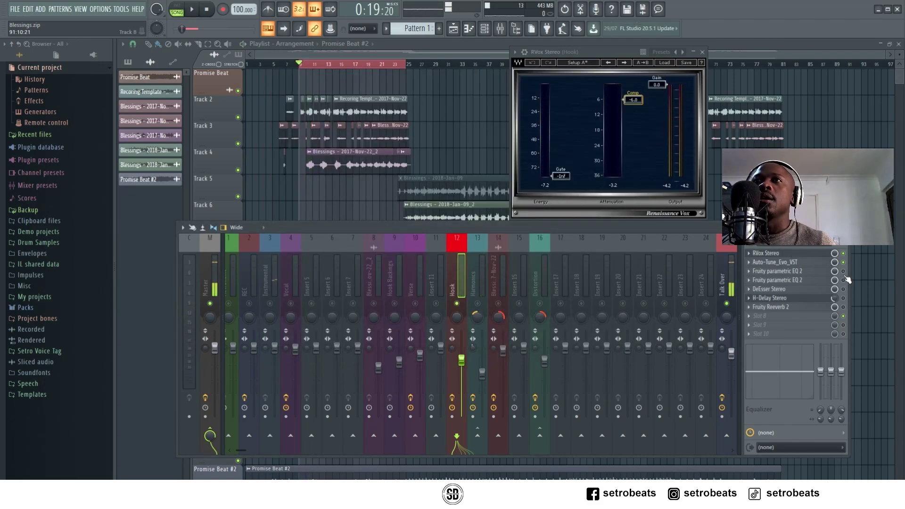
left_click(803, 279)
left_click_drag(430, 83, 483, 138)
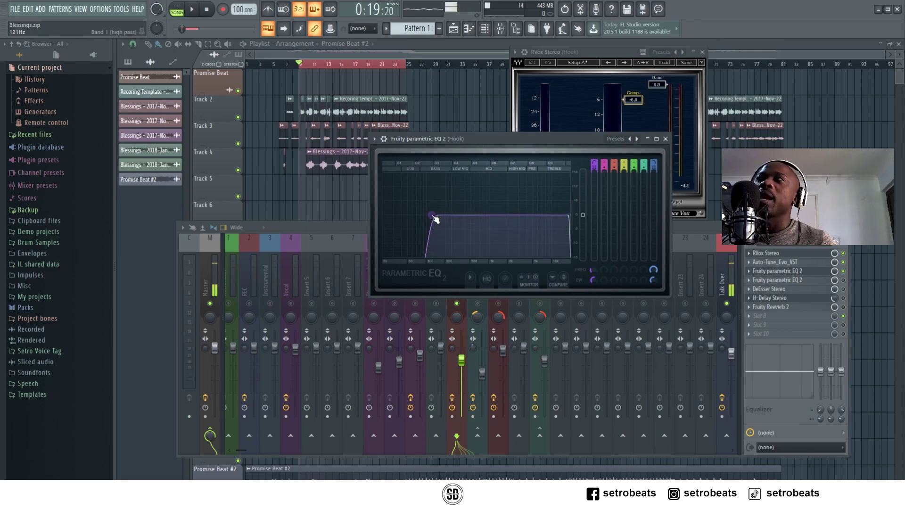
mouse_move(434, 218)
left_mouse_down()
mouse_move(434, 202)
mouse_move(436, 220)
left_mouse_up()
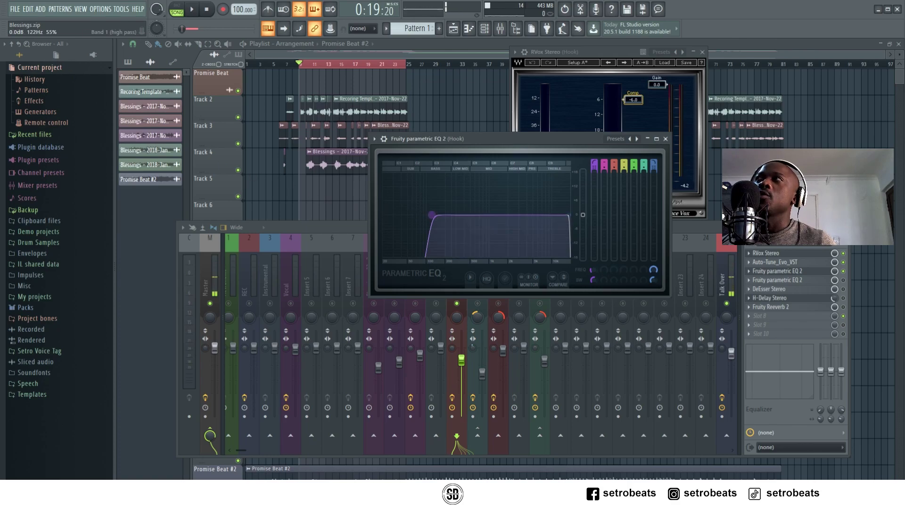
key("space")
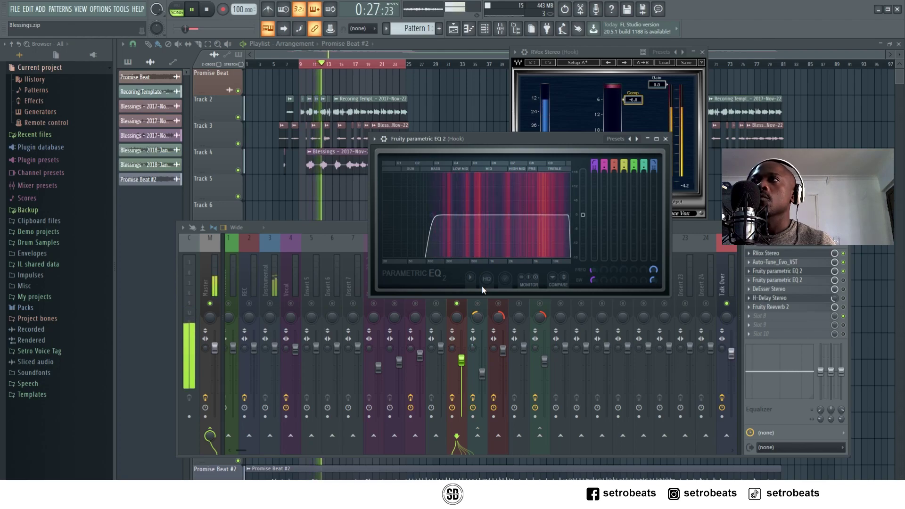
key("space")
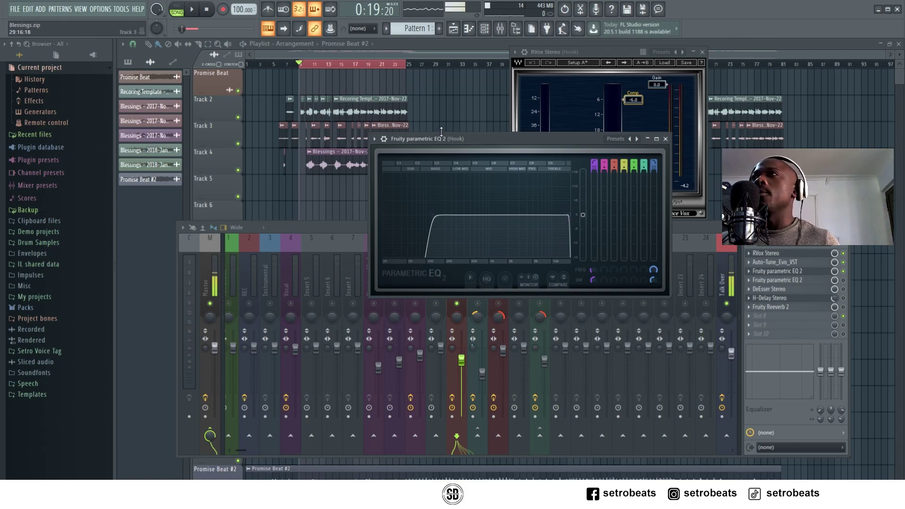
Fine-tune the high-pass to 125 Hz while auditioning, then open the second Parametric EQ 2
left_click_drag(501, 140, 545, 126)
key("space")
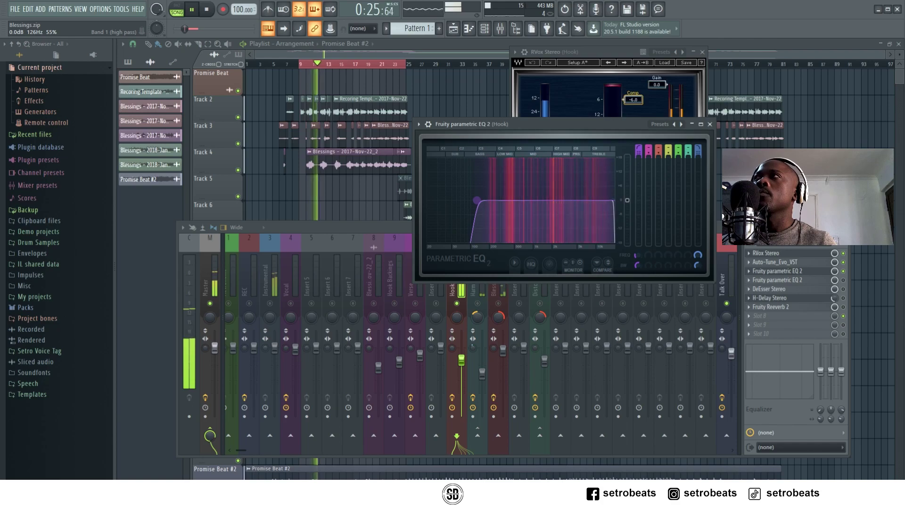
left_click_drag(476, 201, 479, 202)
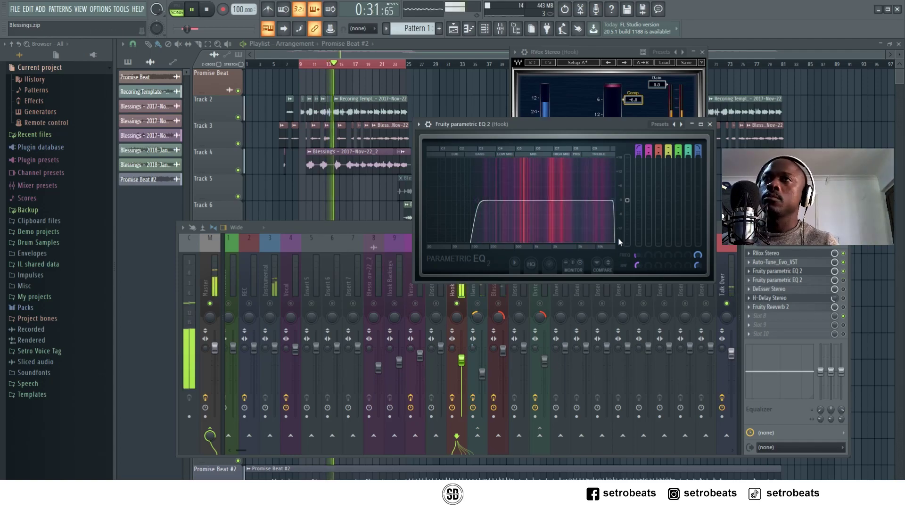
left_click_drag(568, 126, 625, 88)
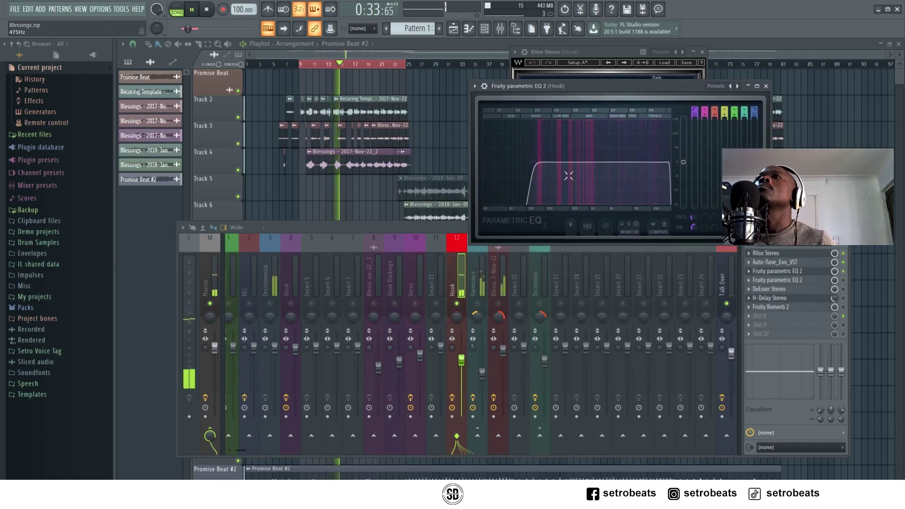
key("space")
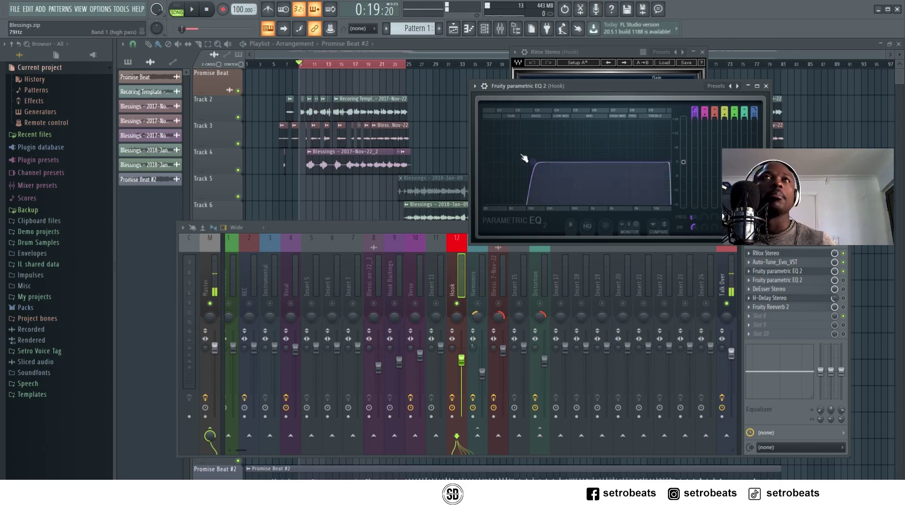
key("space")
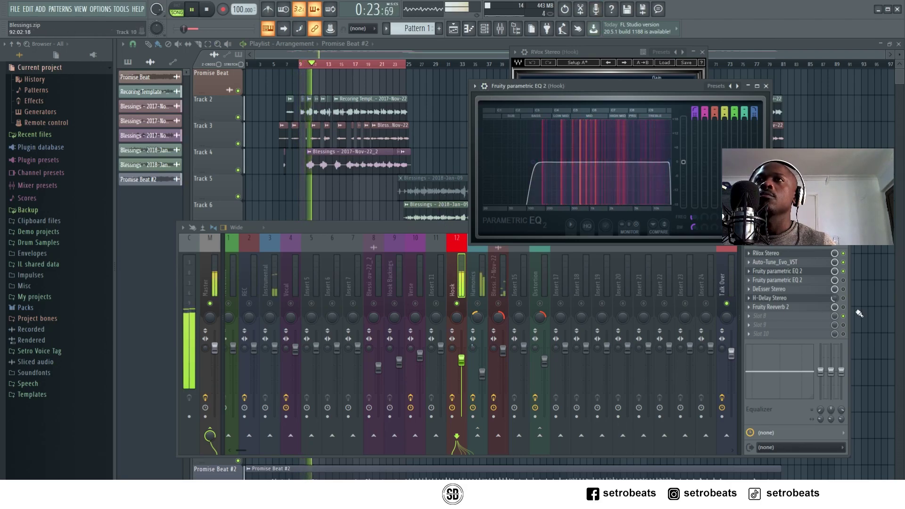
key("space")
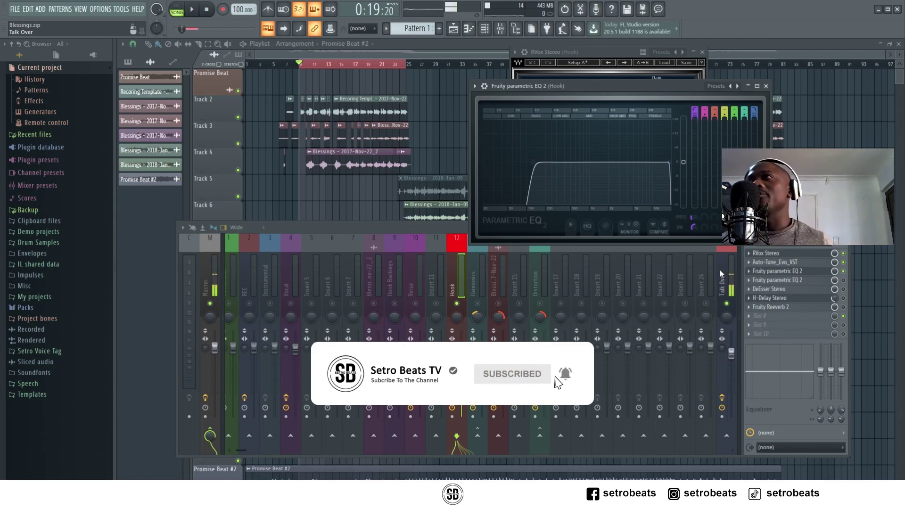
key("space")
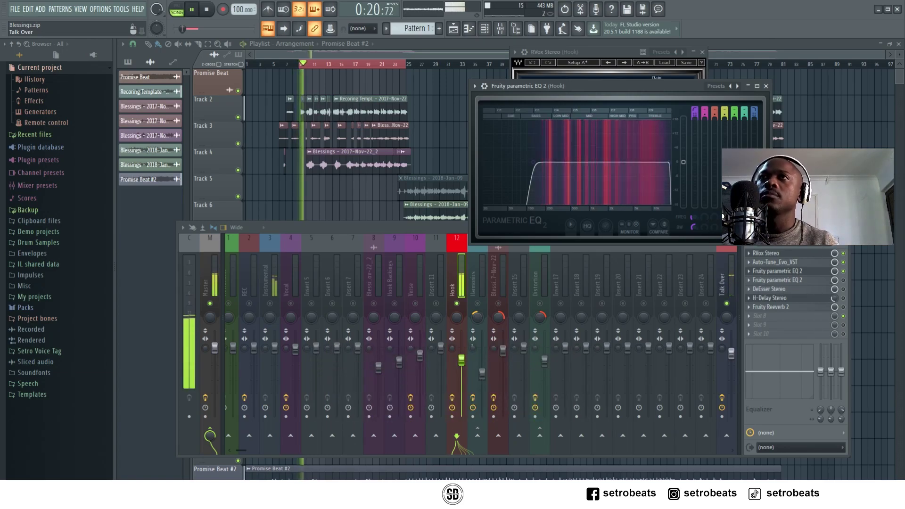
left_click(719, 269)
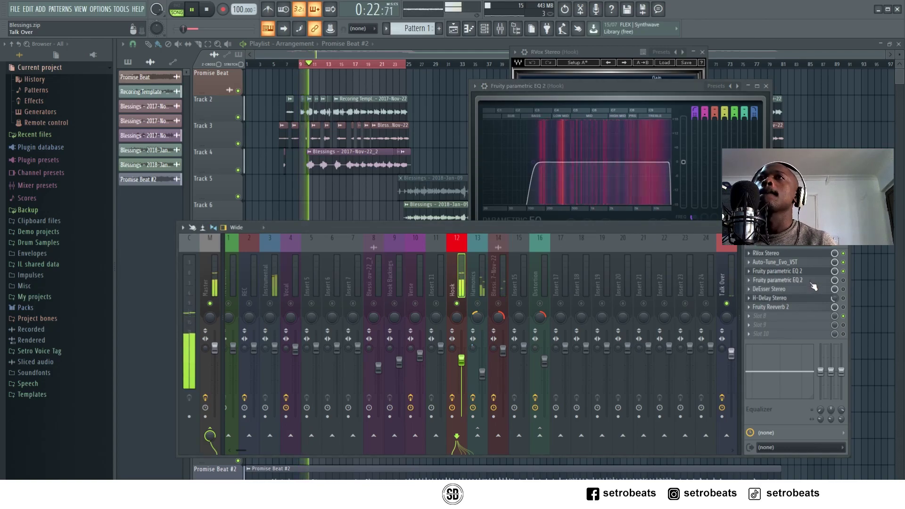
key("space")
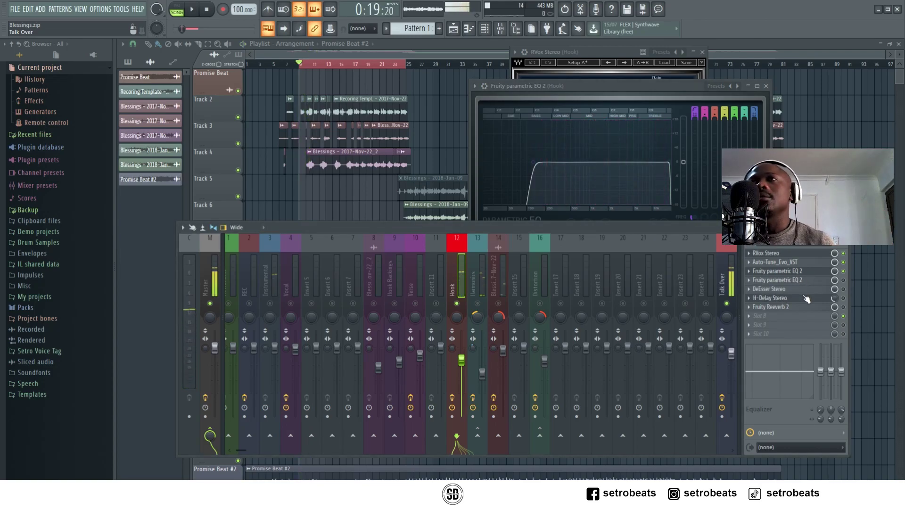
left_click(811, 280)
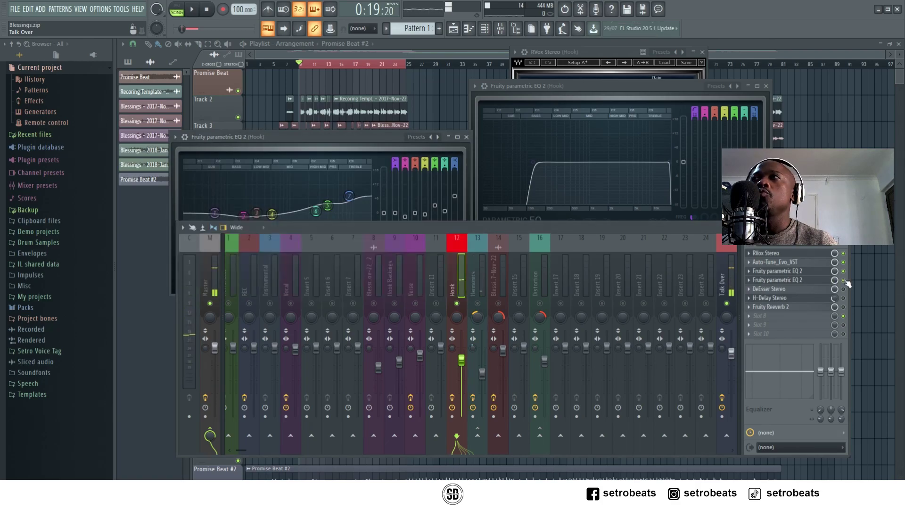
Boost the second EQ's high shelf +6.9 dB near 8861 Hz and select the 4 kHz band
left_click_drag(301, 139, 529, 82)
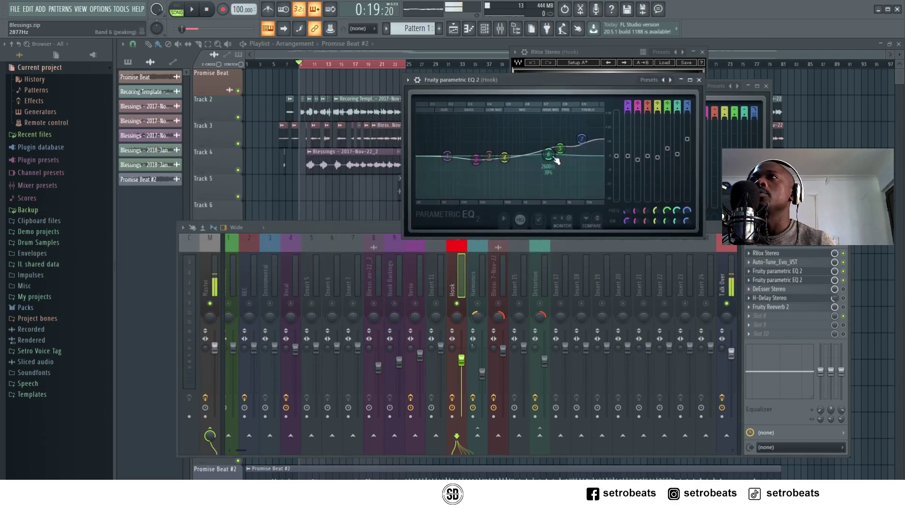
key("space")
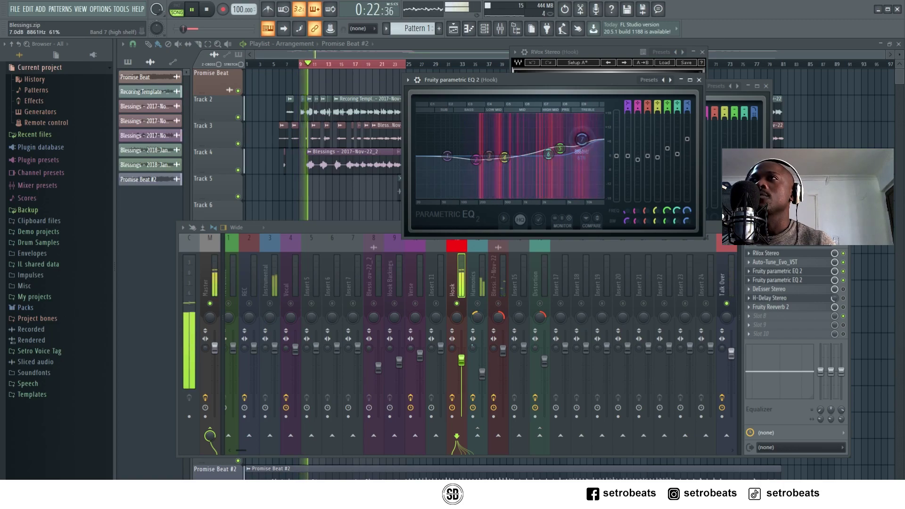
left_click_drag(583, 142, 585, 144)
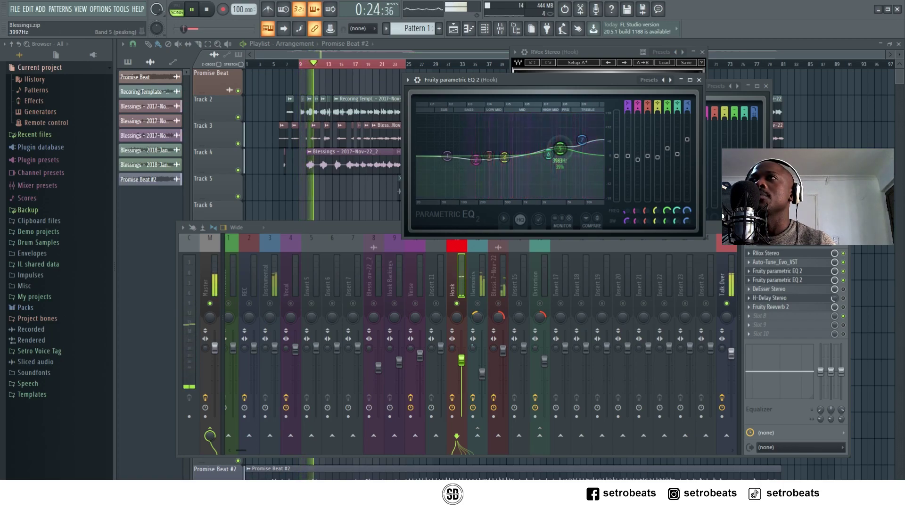
left_click(560, 149)
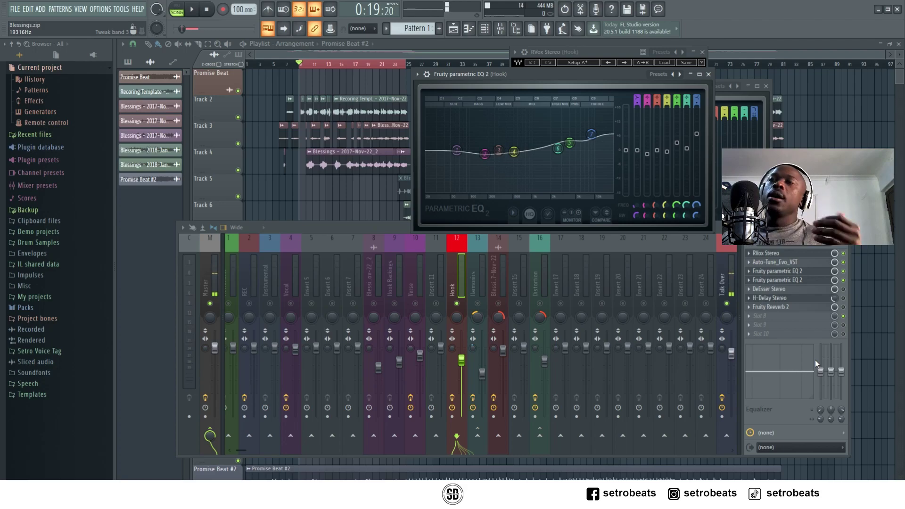
Open the Hook DeEsser, set its threshold to -30 dB, and audition the result
left_click(818, 290)
left_click(844, 293)
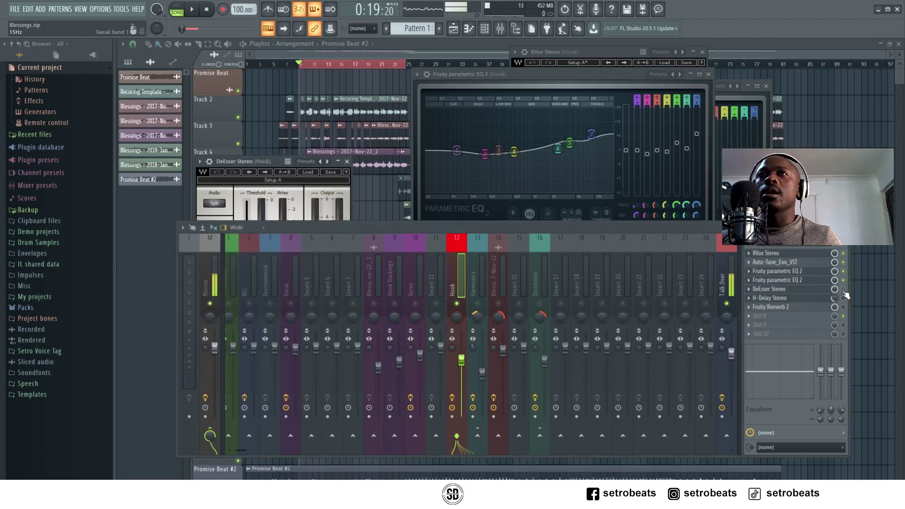
left_click_drag(272, 160, 613, 94)
key("space")
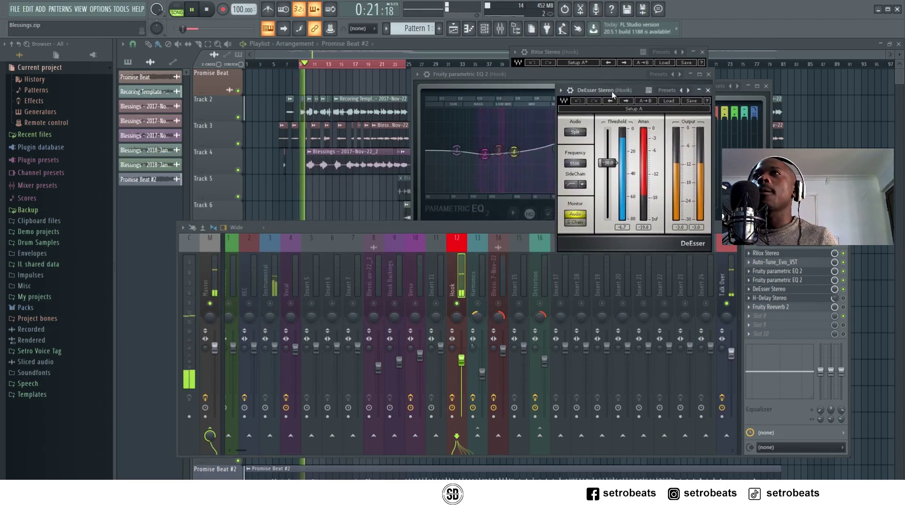
left_click(611, 168)
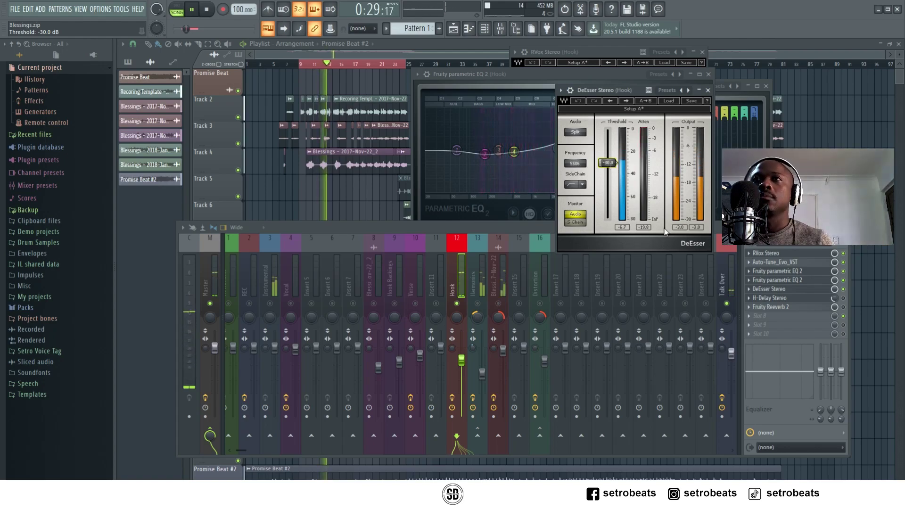
left_click_drag(623, 93, 568, 60)
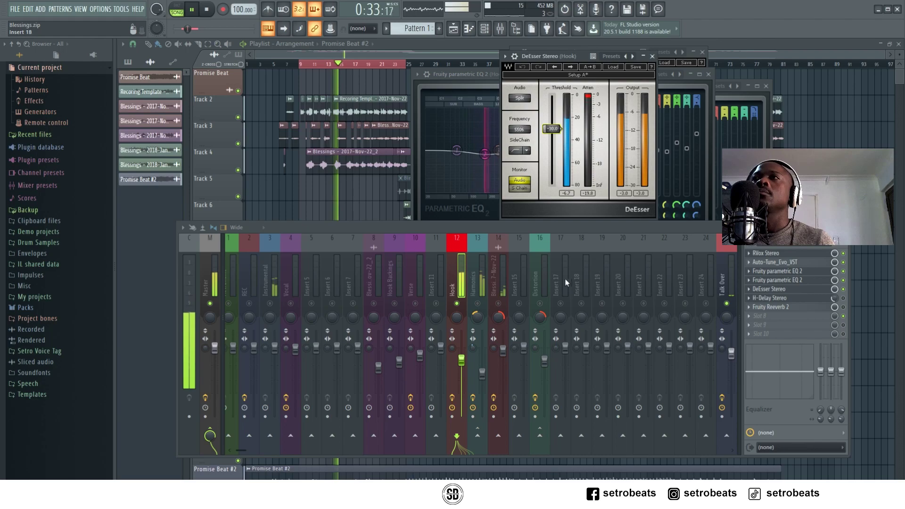
key("space")
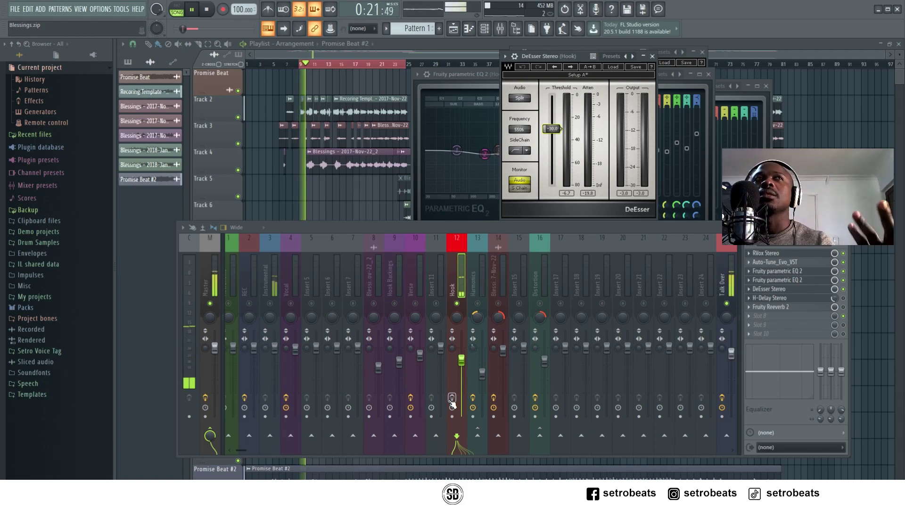
Replay the hook from the loop start twice to hear the de-essed vocal chain
key("space")
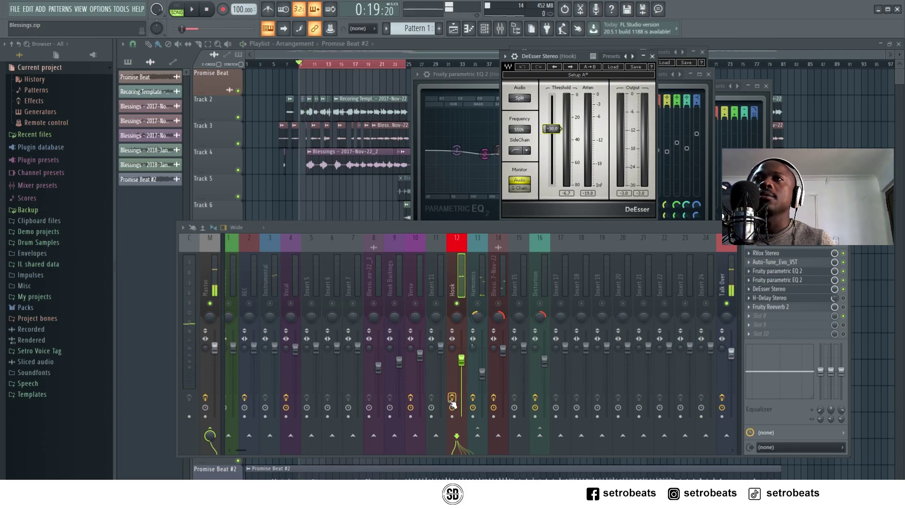
key("space")
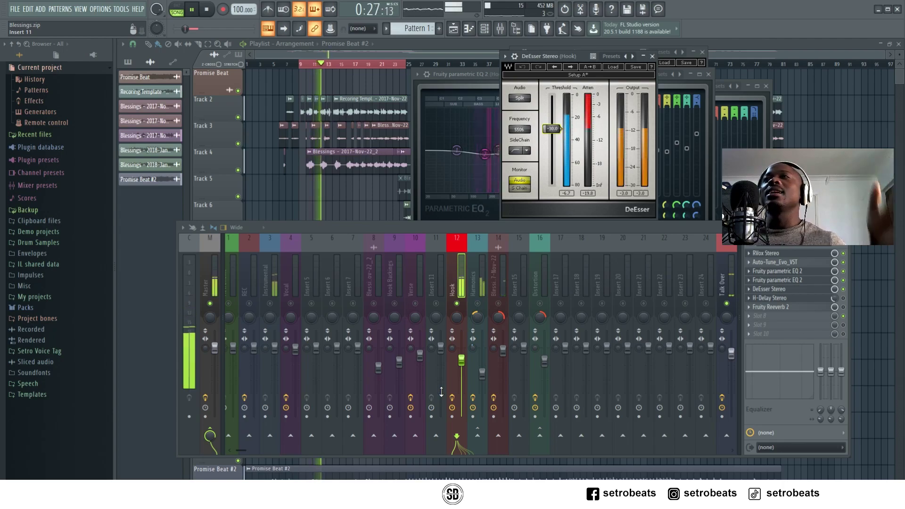
key("space")
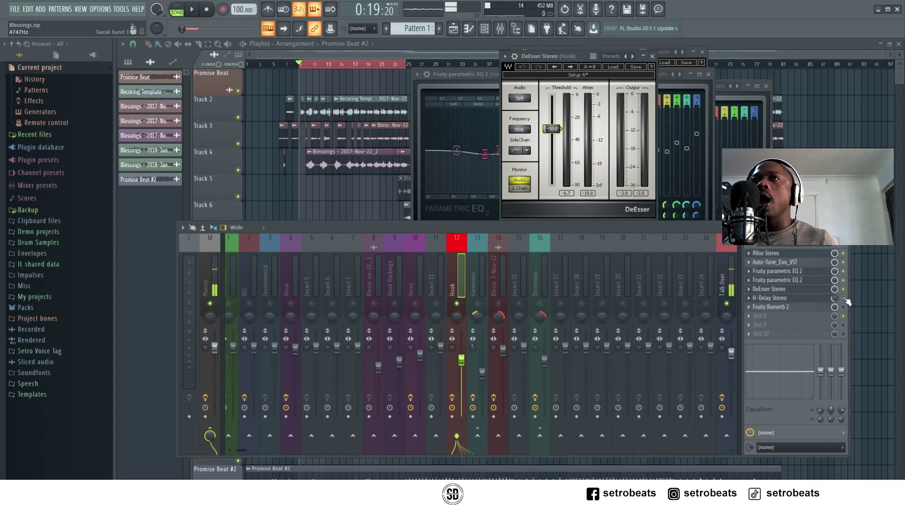
key("space")
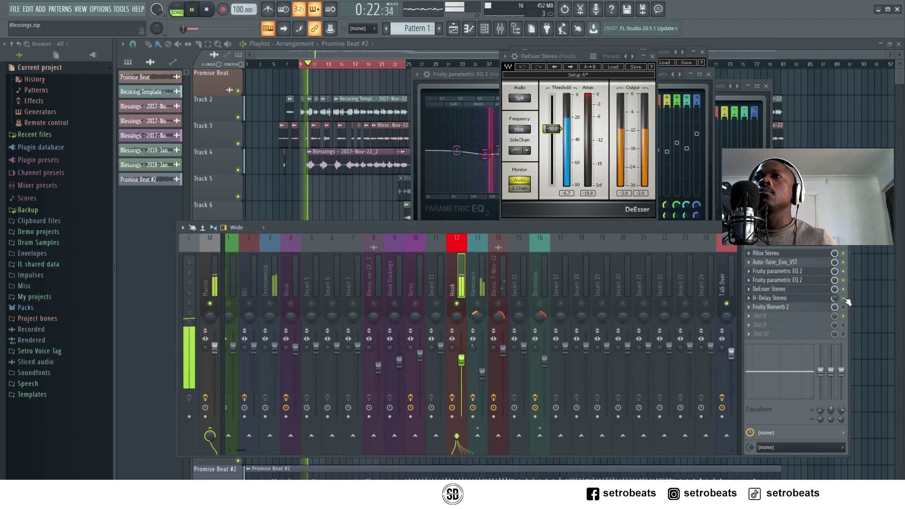
key("space")
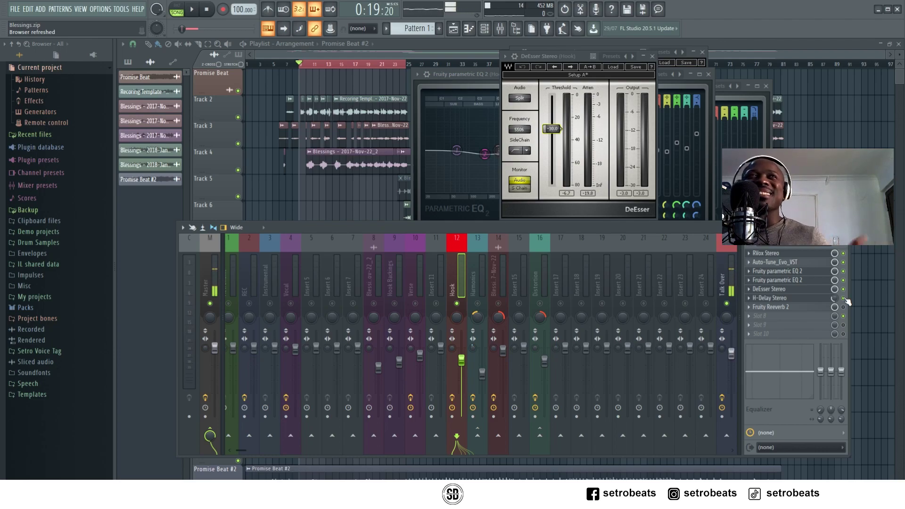
Open the Hook's H-Delay Stereo window above the mixer, then stop playback
left_click(809, 302)
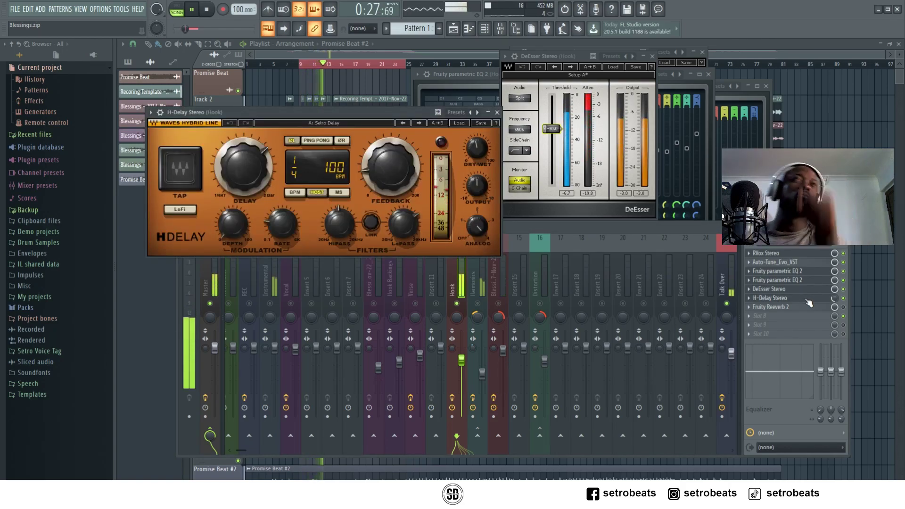
left_click_drag(349, 112, 595, 77)
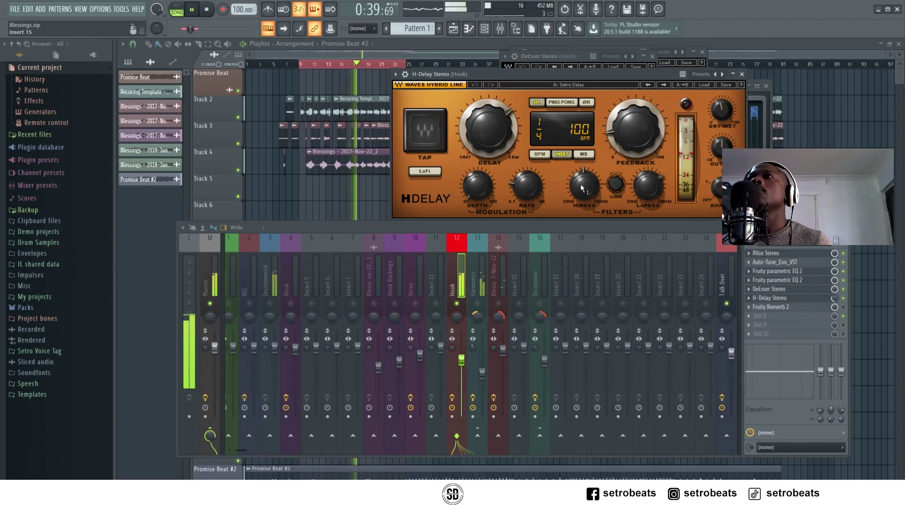
mouse_move(582, 188)
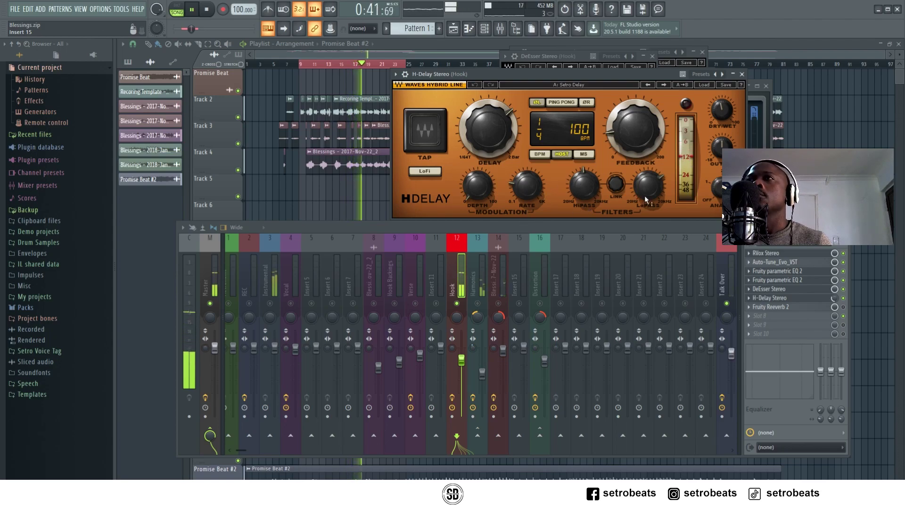
mouse_move(649, 191)
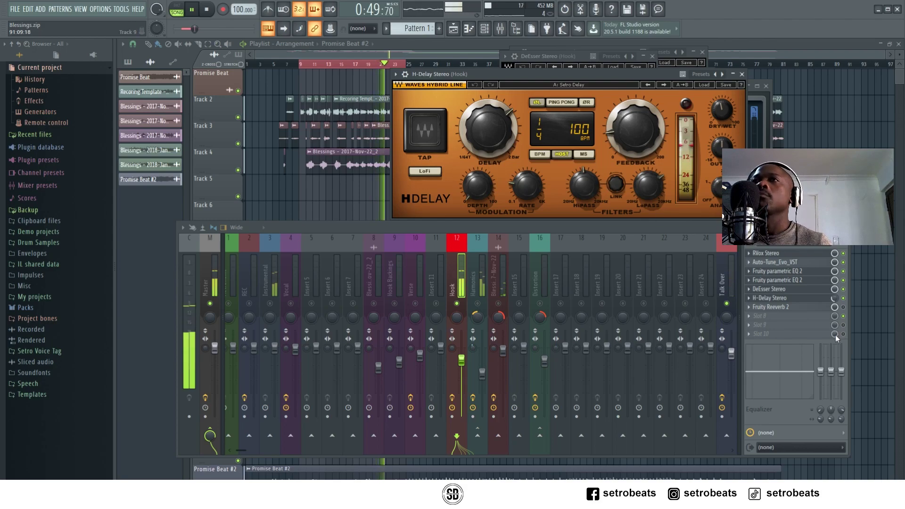
key("space")
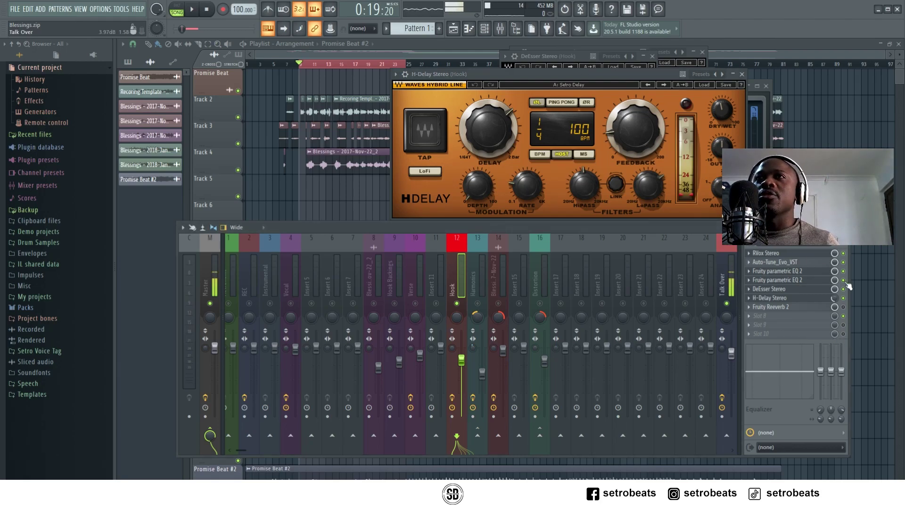
Play the hook again to hear the Setro Delay preset on the vocal
key("space")
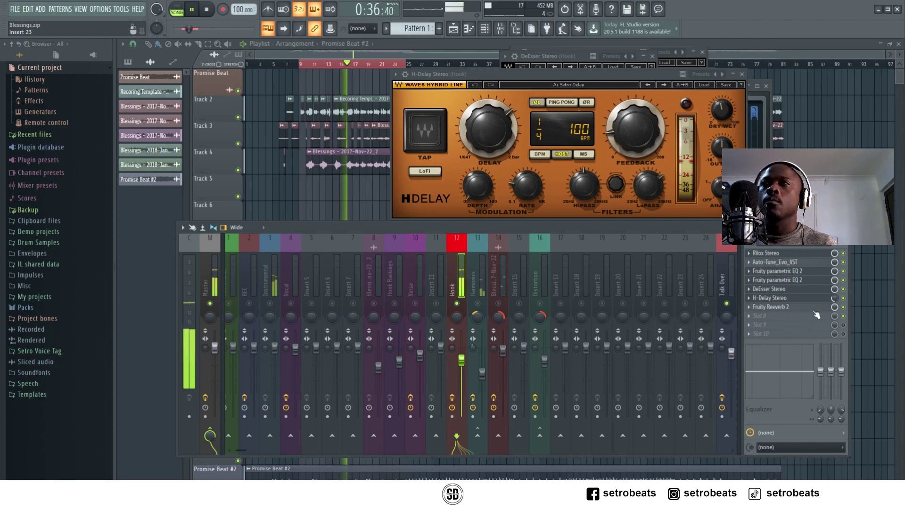
Stop playback, disarm the Hook channel's record button, and restart the hook
key("space")
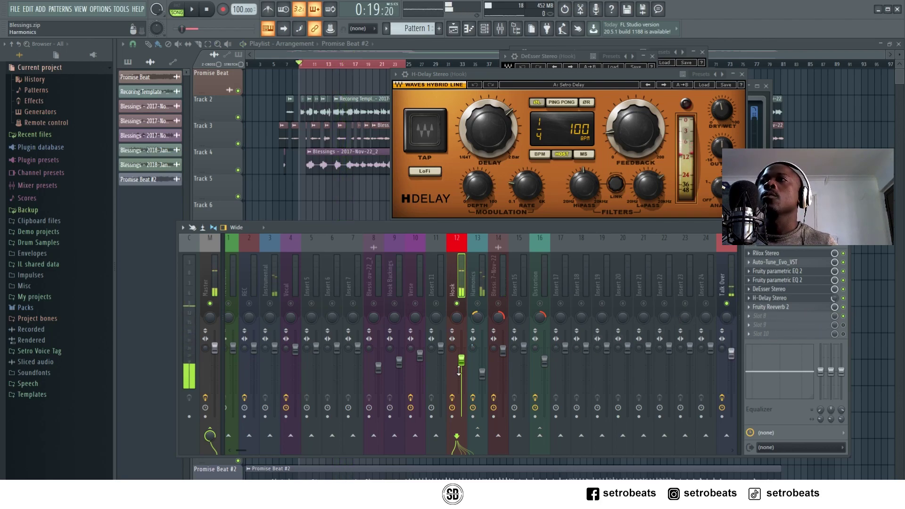
left_click(452, 398)
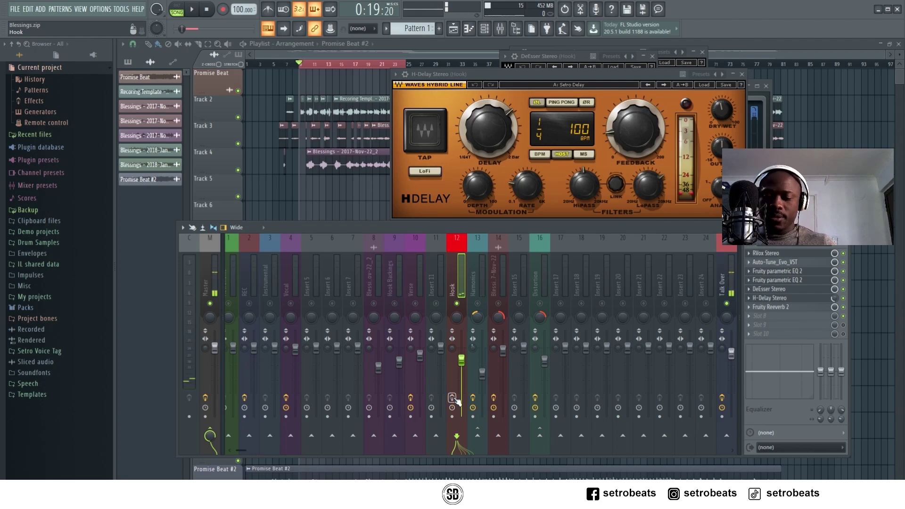
key("space")
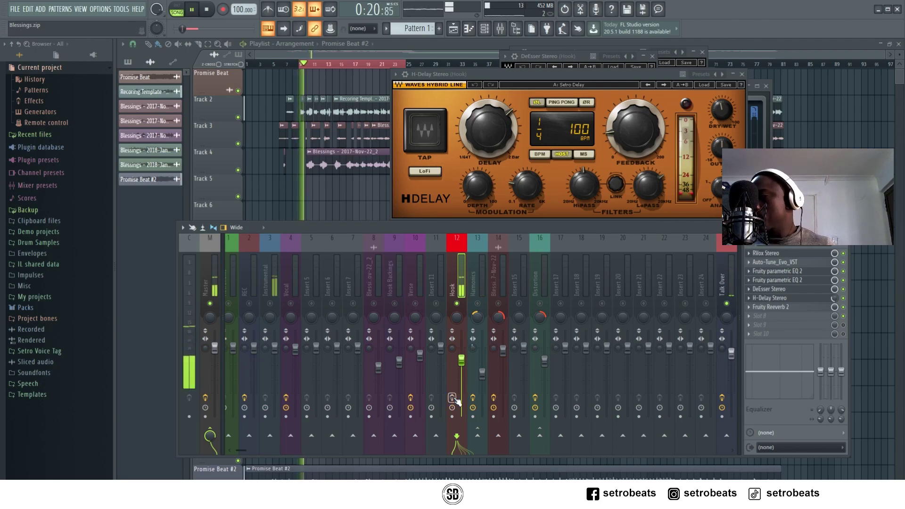
Stop and restart the Blessings hook a few times to audition the Setro Delay H-Delay
key("space")
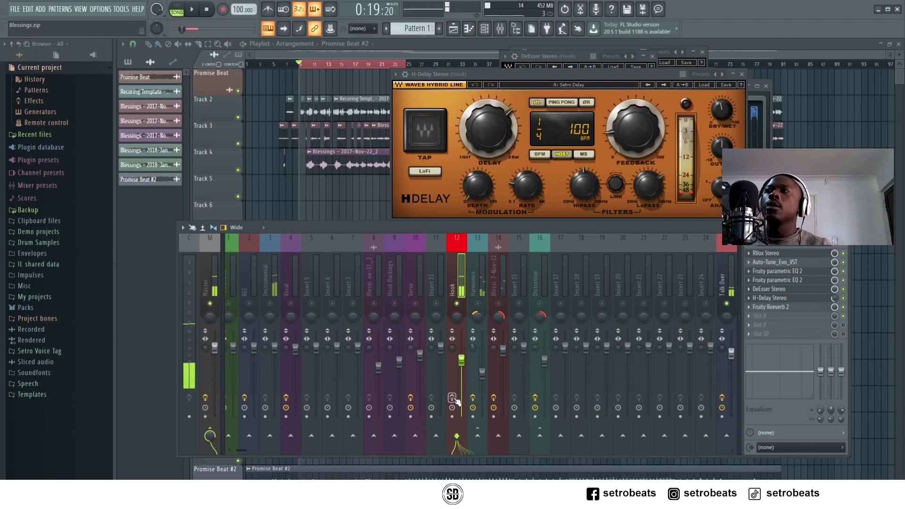
key("space")
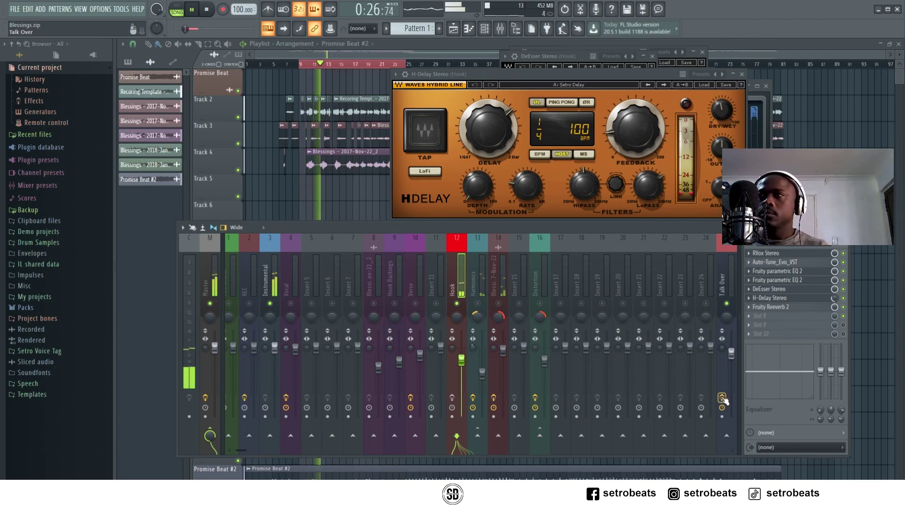
key("space")
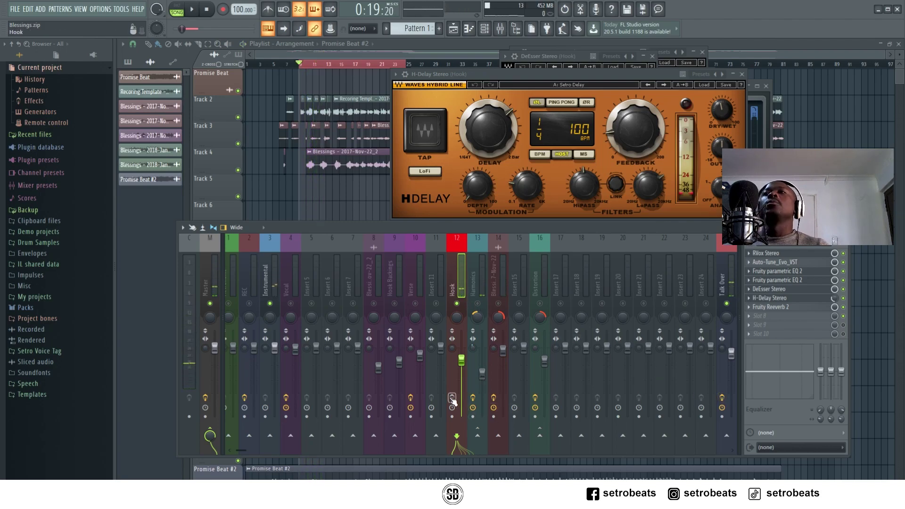
key("space")
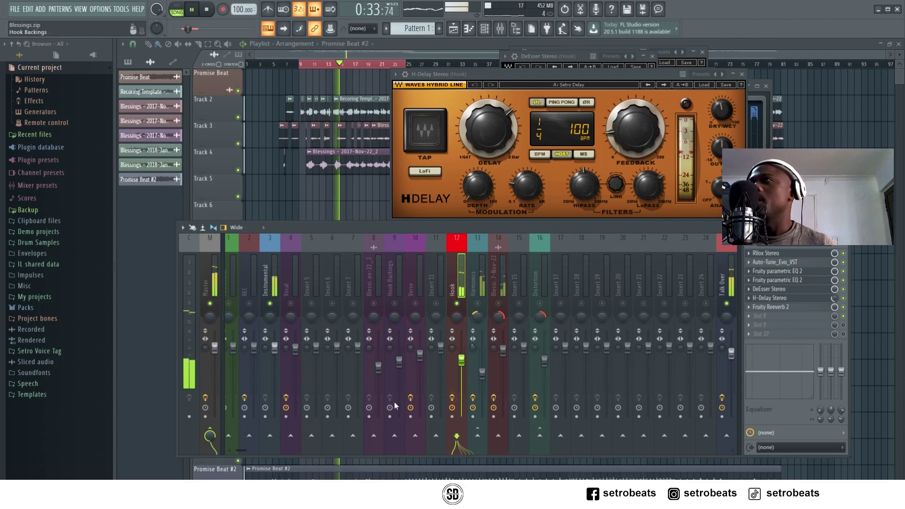
Move the Mixer window up and right over the playlist, then stop the hook playback
left_click_drag(401, 234, 421, 204)
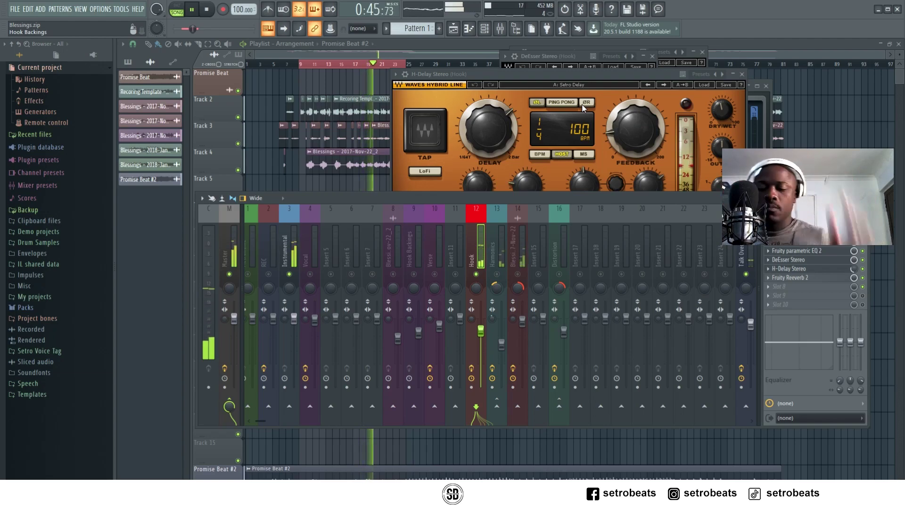
key("space")
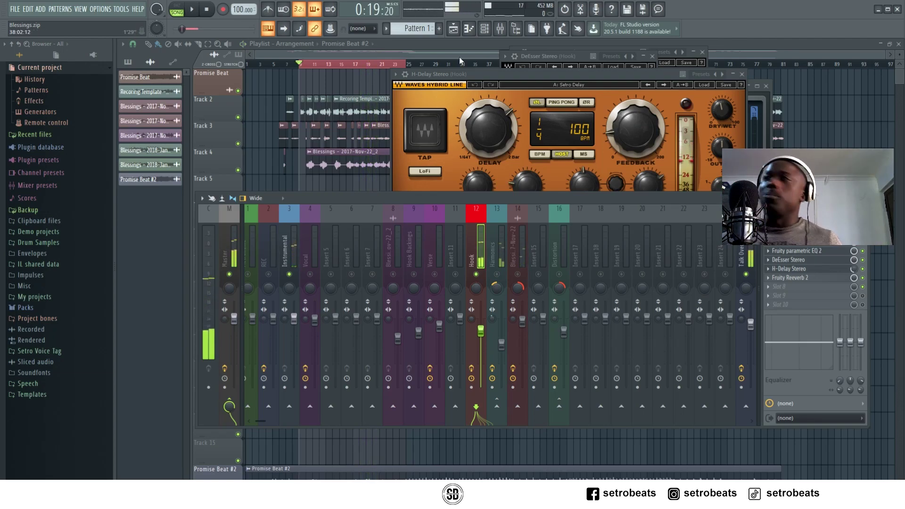